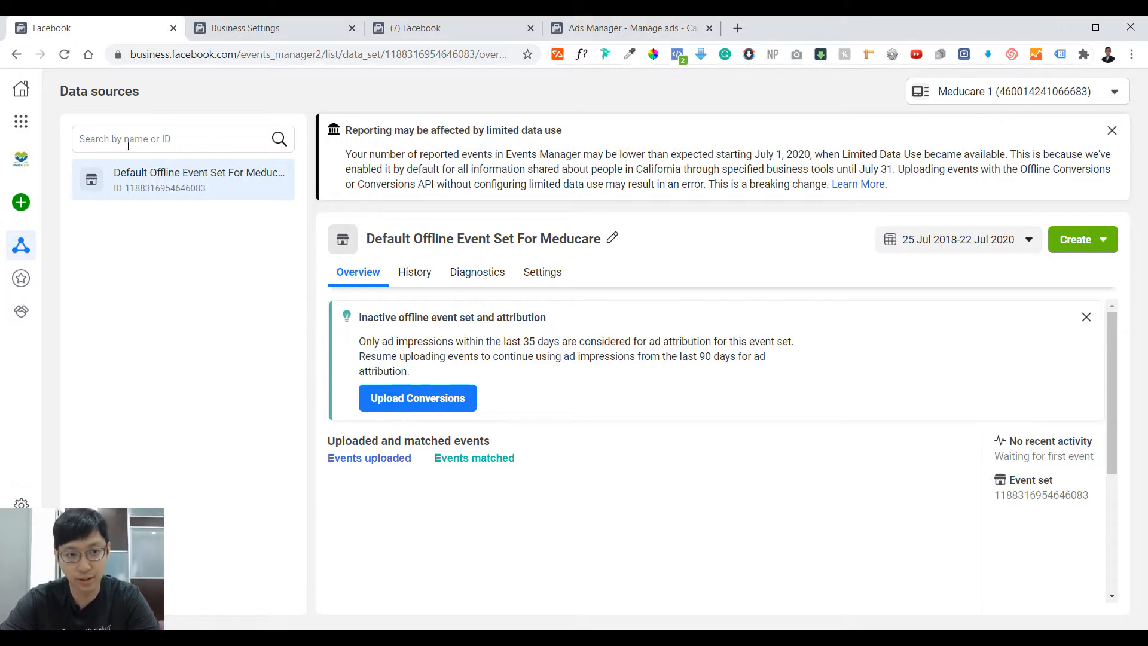
# - View the available types of data source to connect in Events Manager, and cancel without choosing one
pyautogui.moveTo(6, 195)
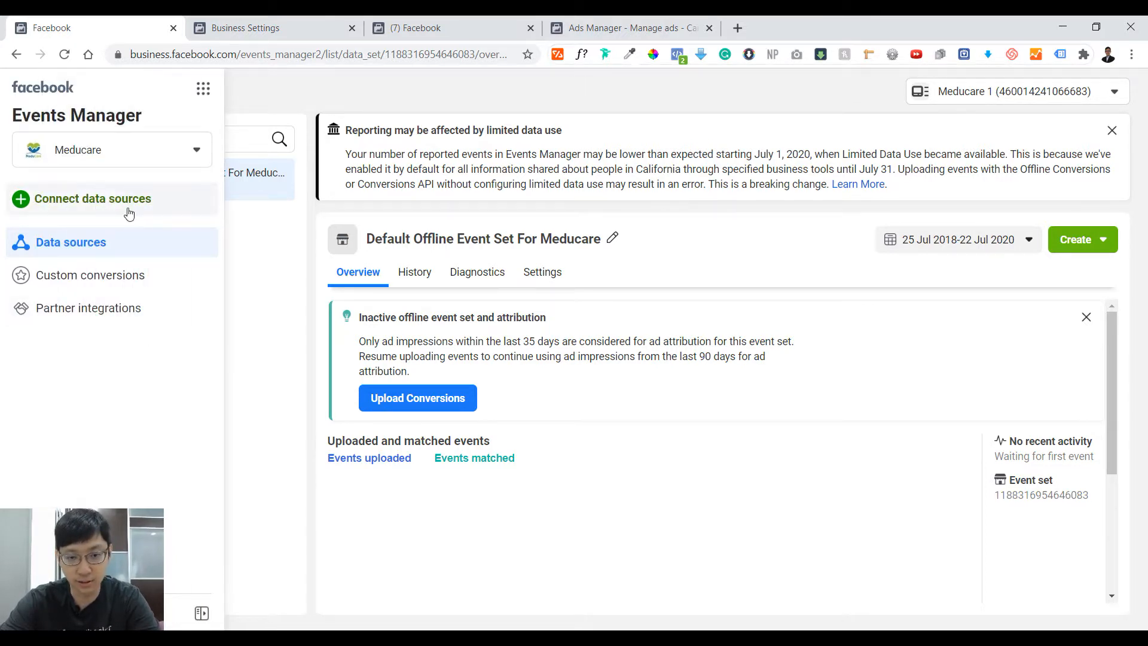
pyautogui.click(127, 203)
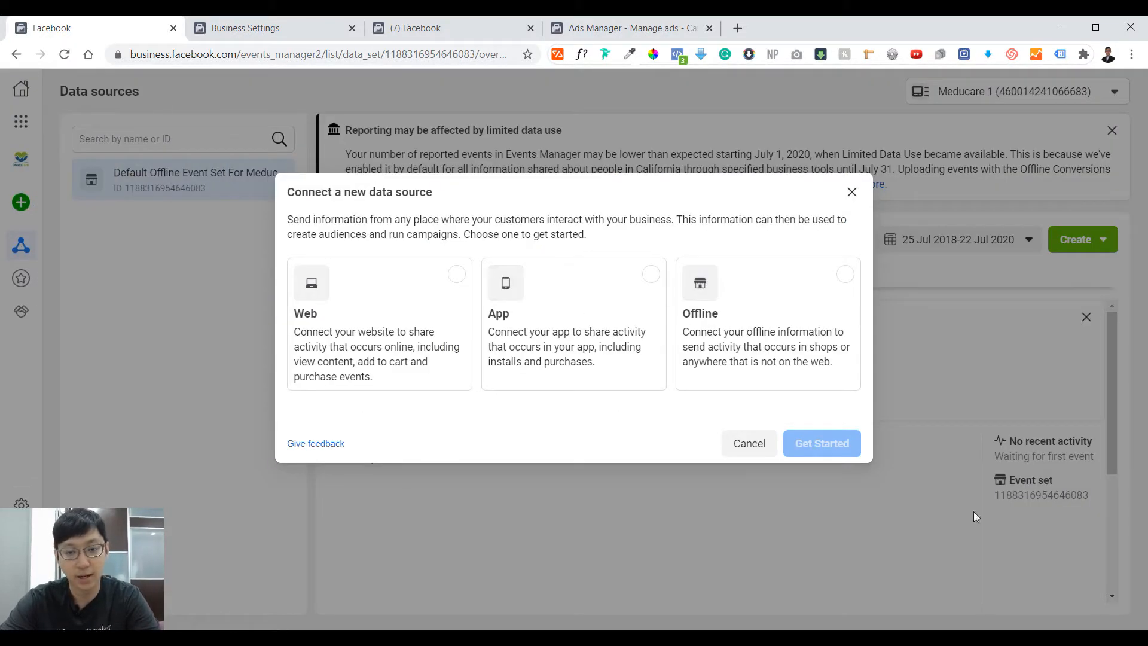
pyautogui.click(745, 446)
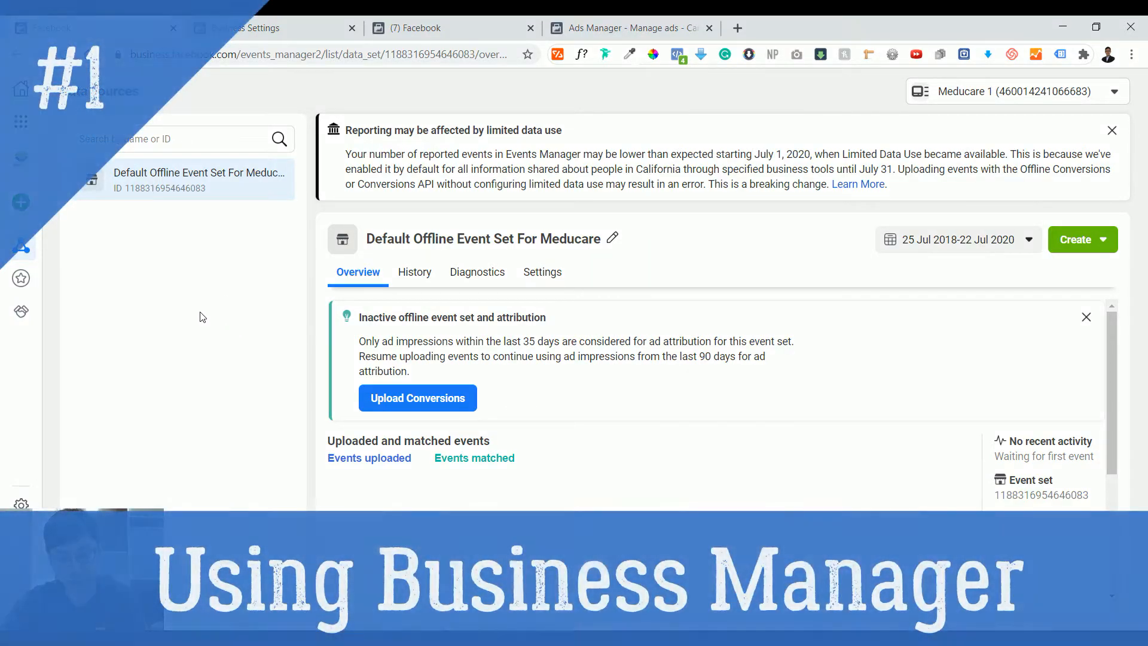
# - Open the Pixels data sources in Business Settings, and view the form for adding a pixel without creating one
pyautogui.click(261, 25)
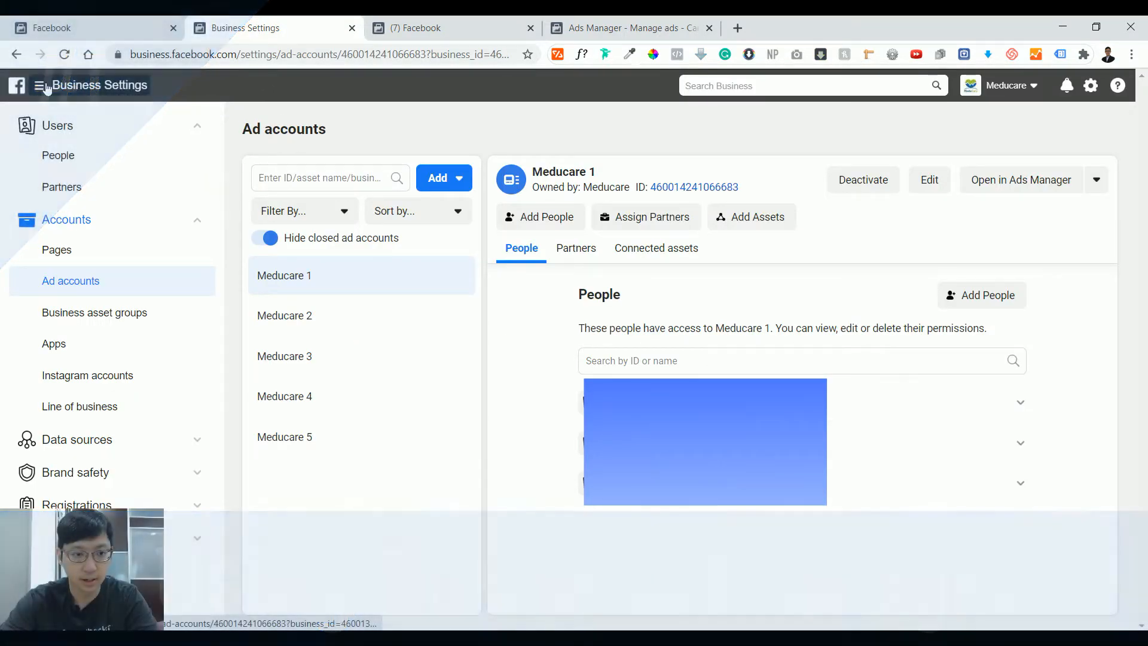
pyautogui.click(78, 27)
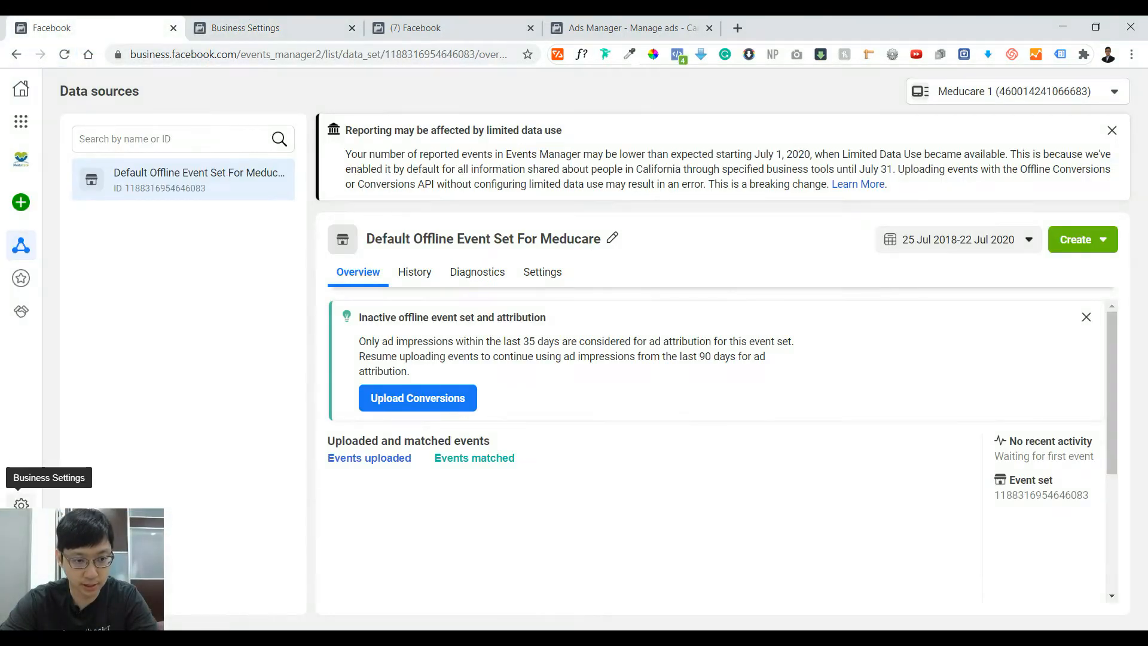
pyautogui.click(275, 21)
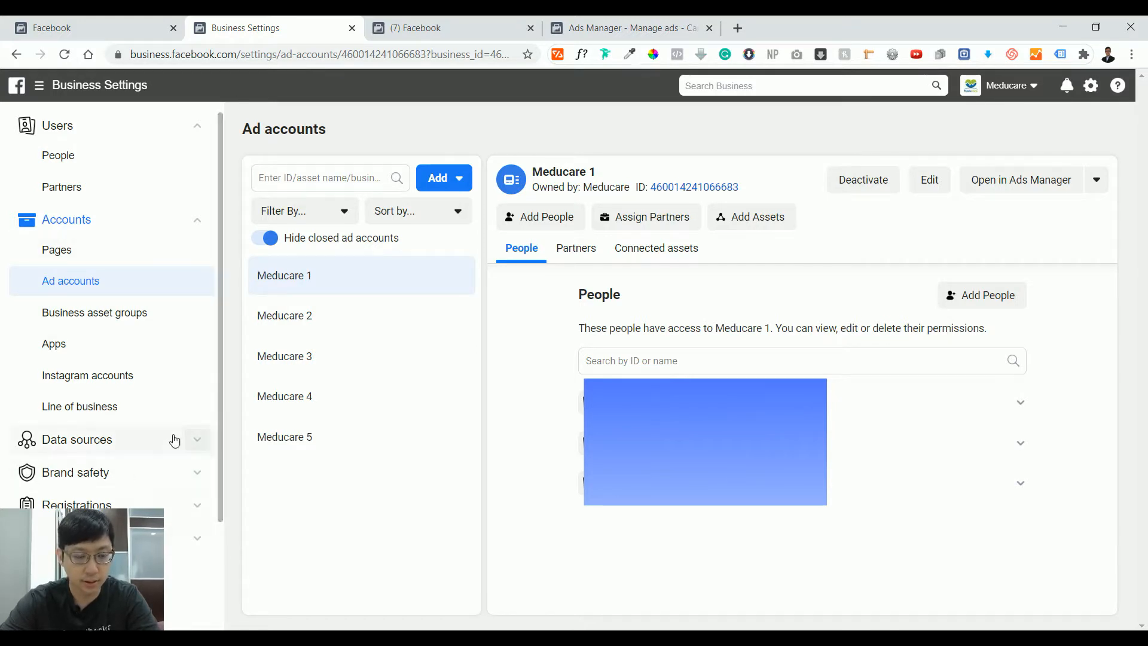
pyautogui.scroll(-1, 167, 328)
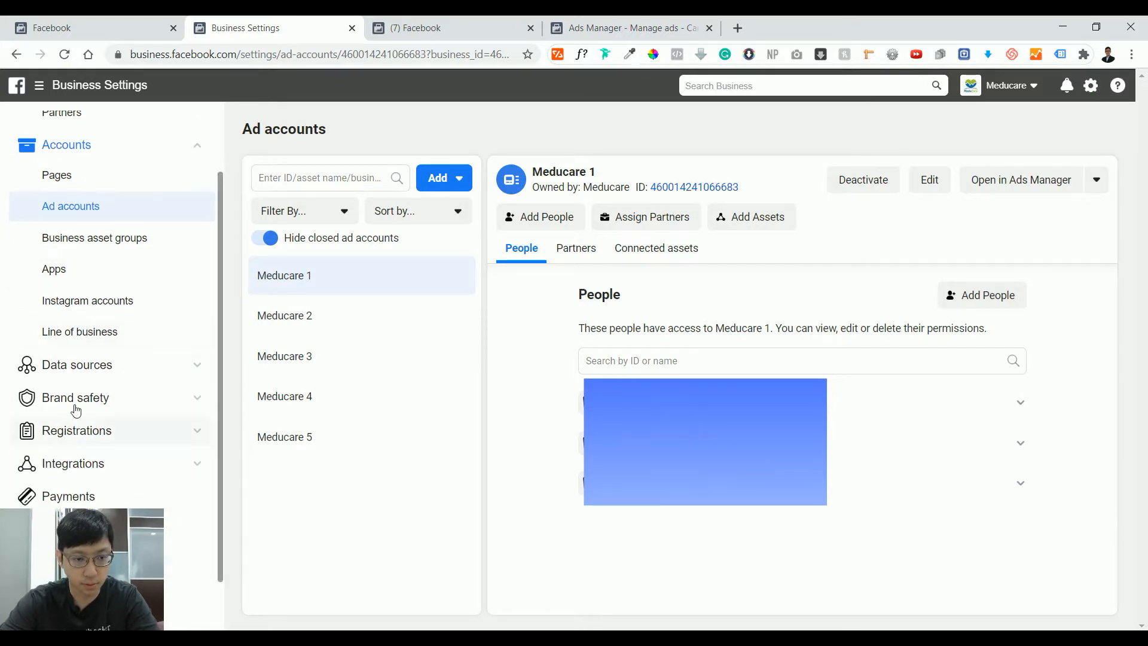
pyautogui.click(86, 373)
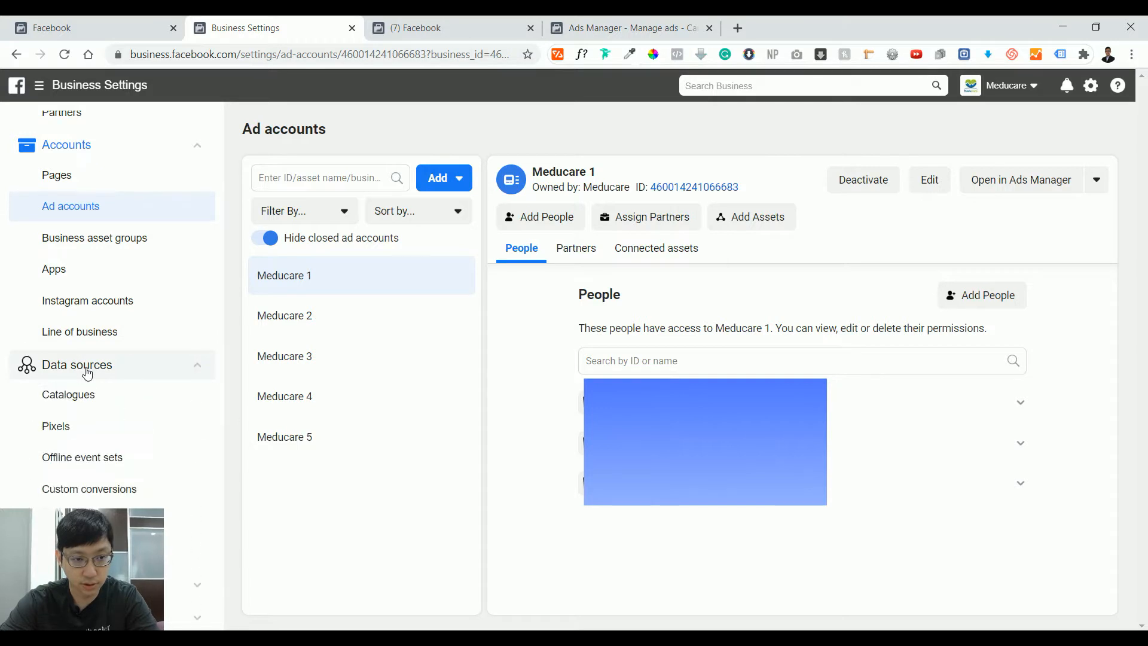
pyautogui.click(79, 438)
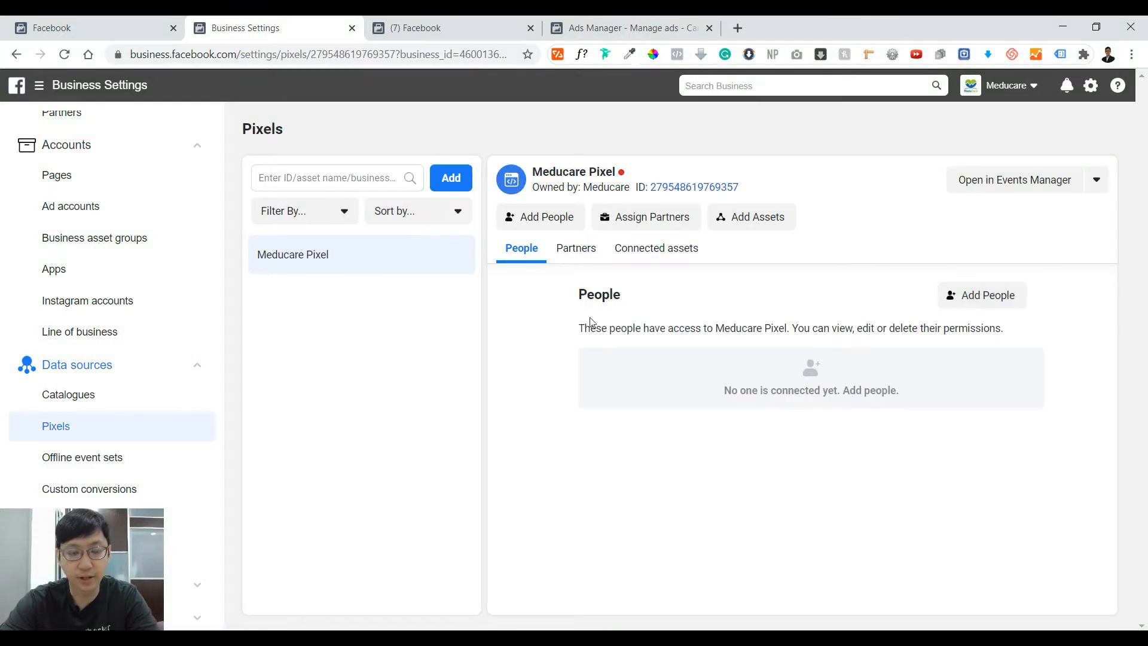
pyautogui.click(458, 178)
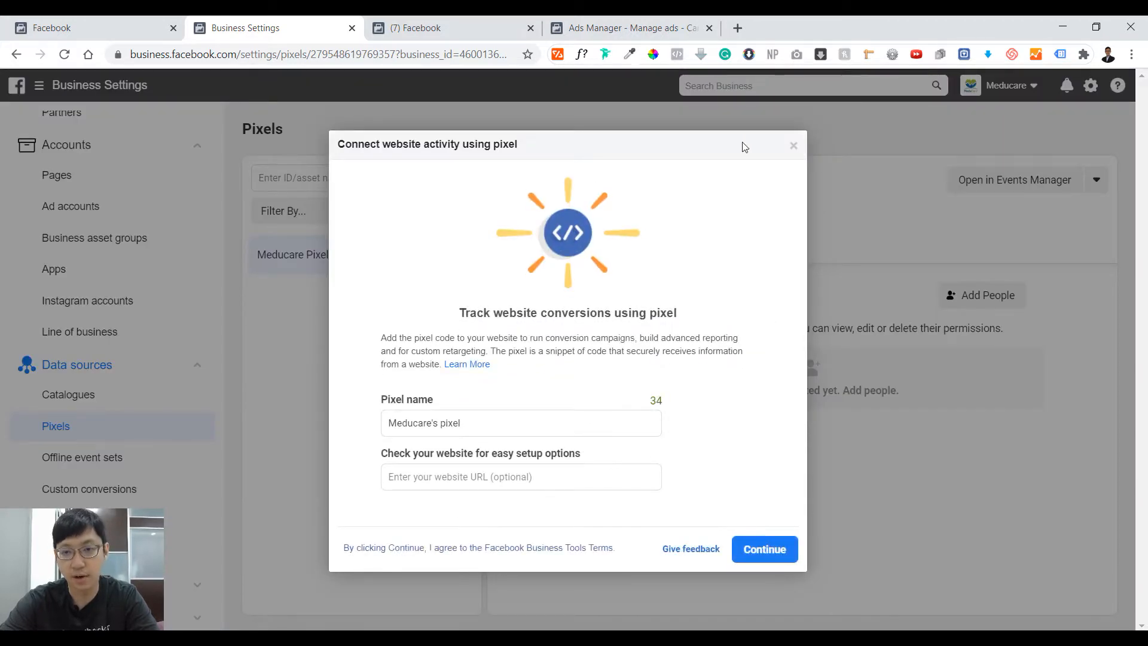
pyautogui.click(793, 146)
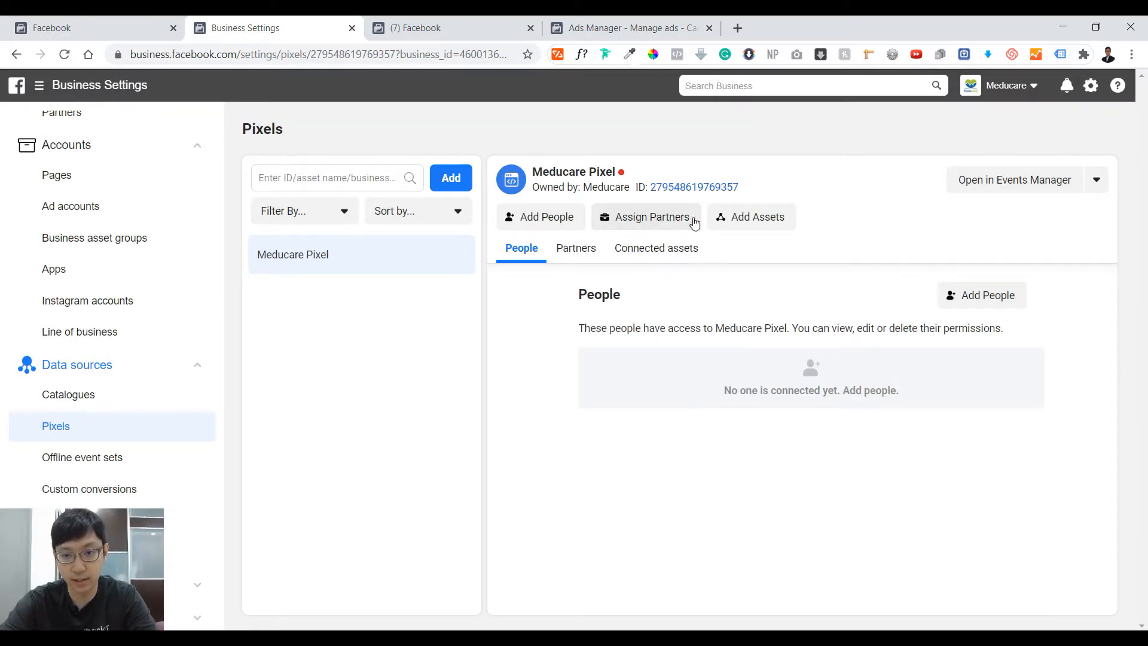
# - Add the Meducare 1 ad account as an asset to the Meducare Pixel, and show the pixel's connected assets
pyautogui.click(772, 216)
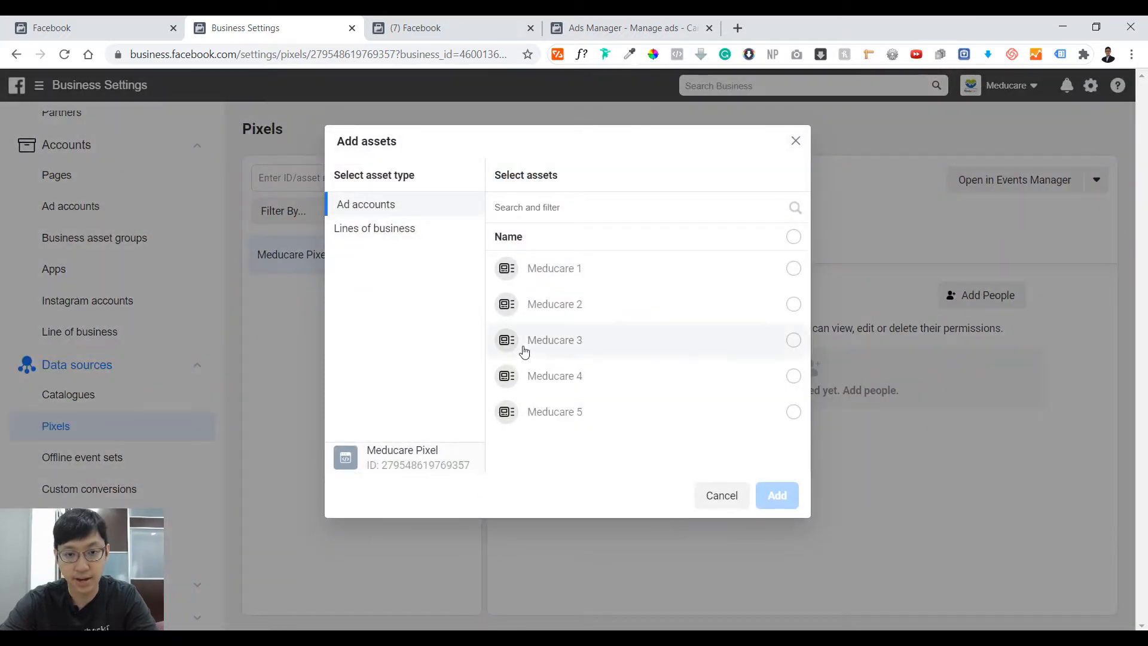
pyautogui.click(632, 274)
pyautogui.click(773, 496)
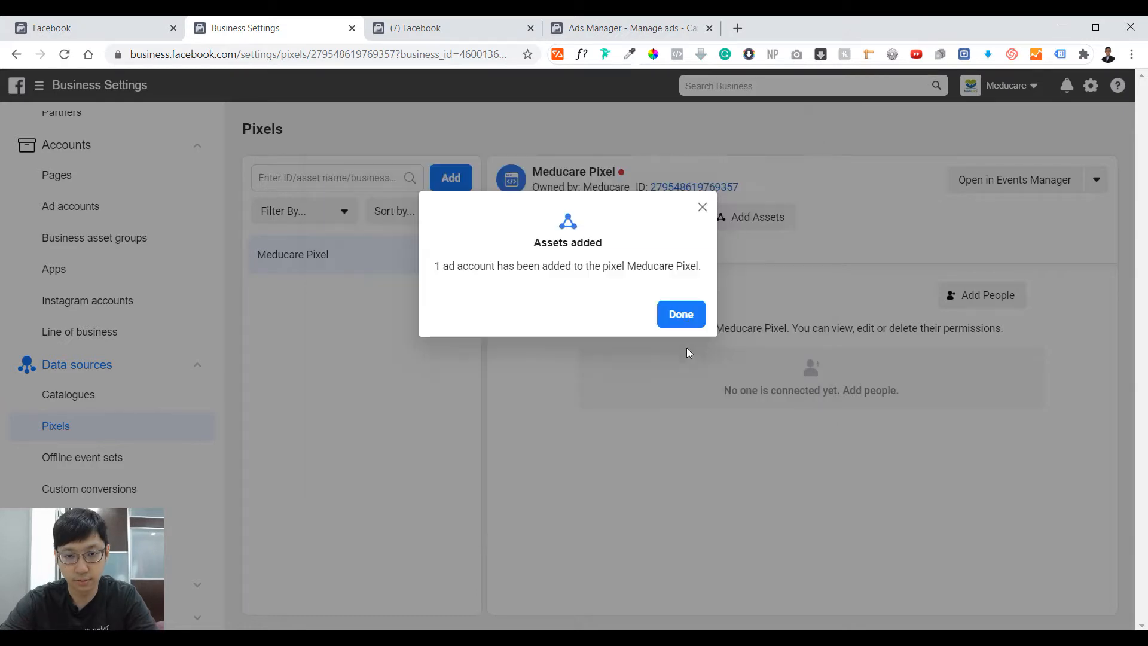
pyautogui.click(681, 314)
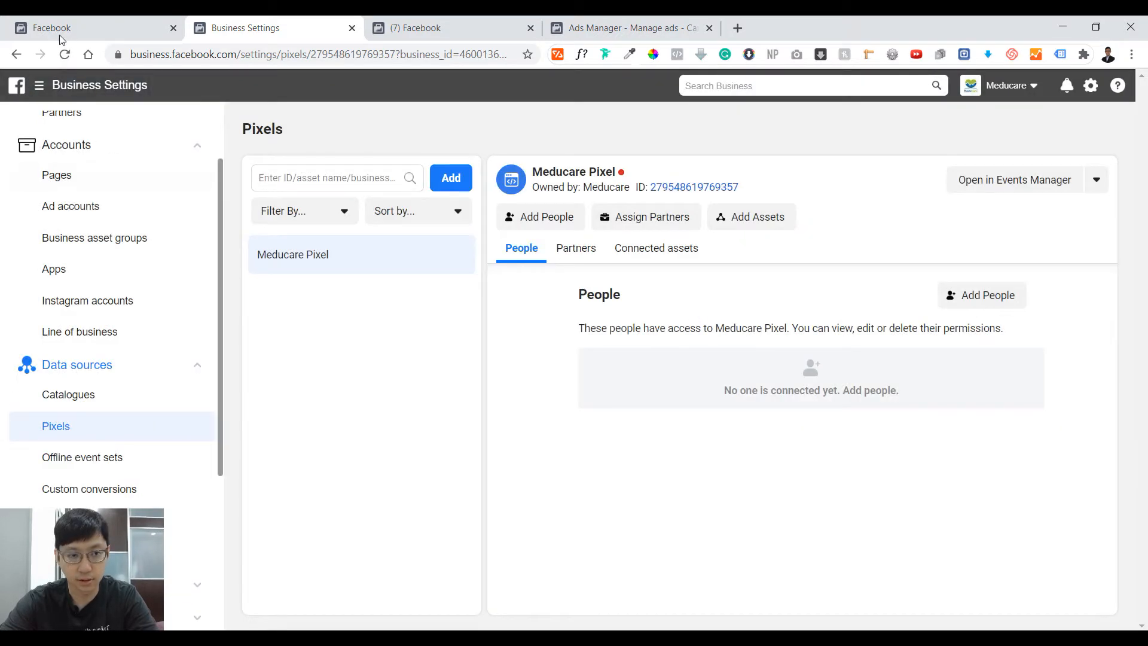
pyautogui.click(683, 250)
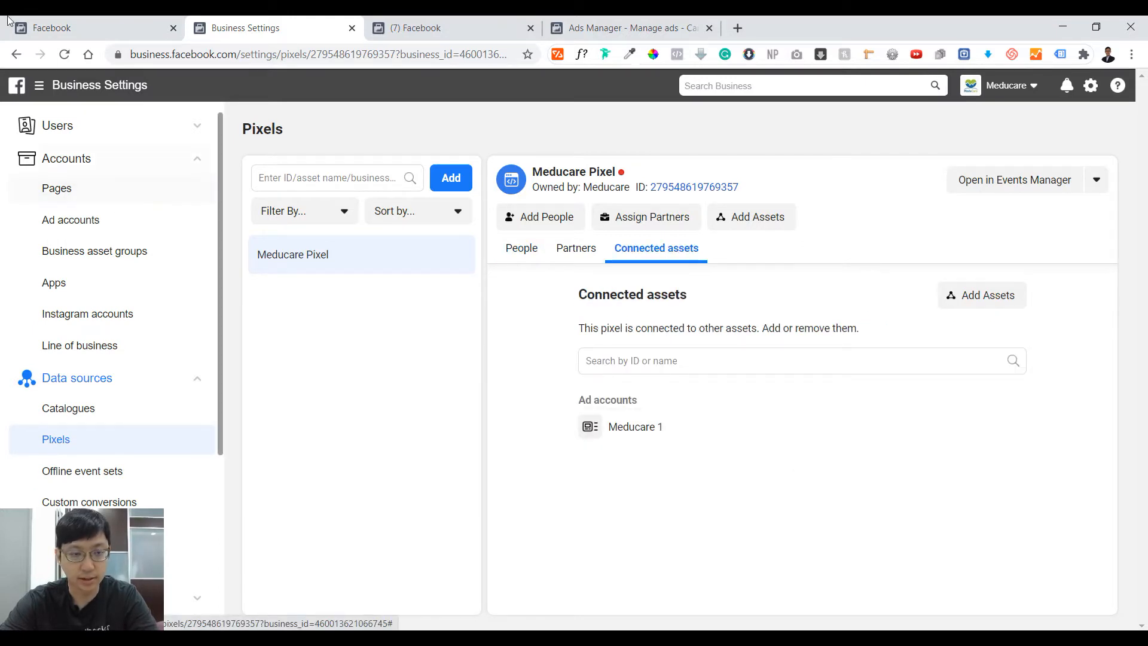
# - Open the Meducare Pixel in Events Manager, view the pixel installation methods, and close them without choosing one
pyautogui.click(26, 27)
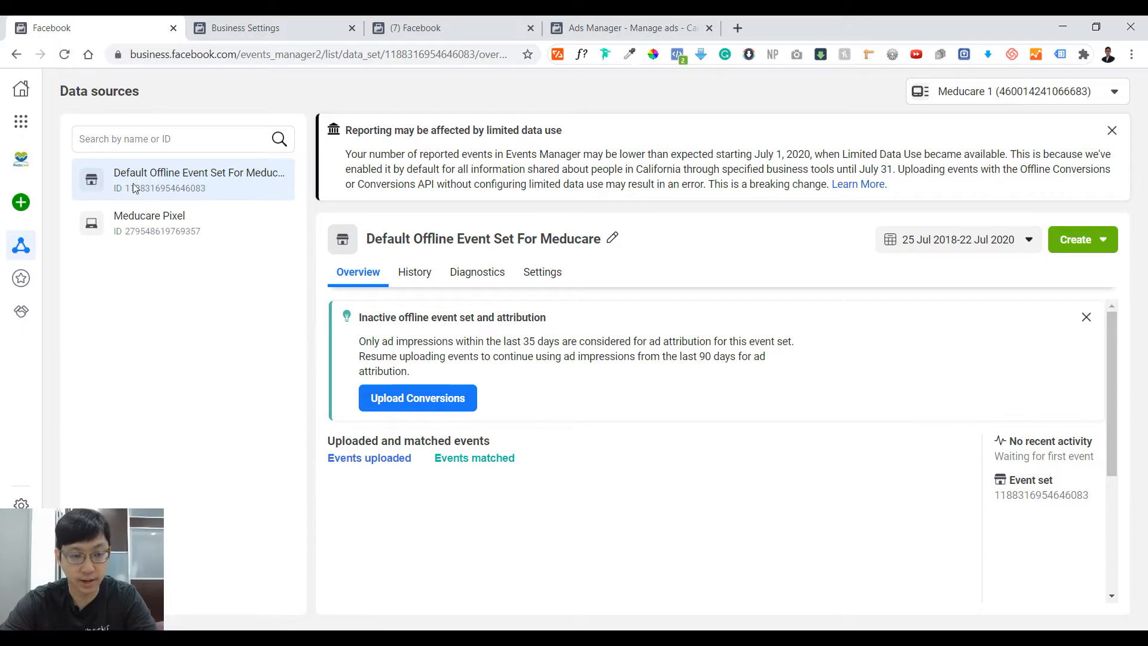
pyautogui.click(195, 238)
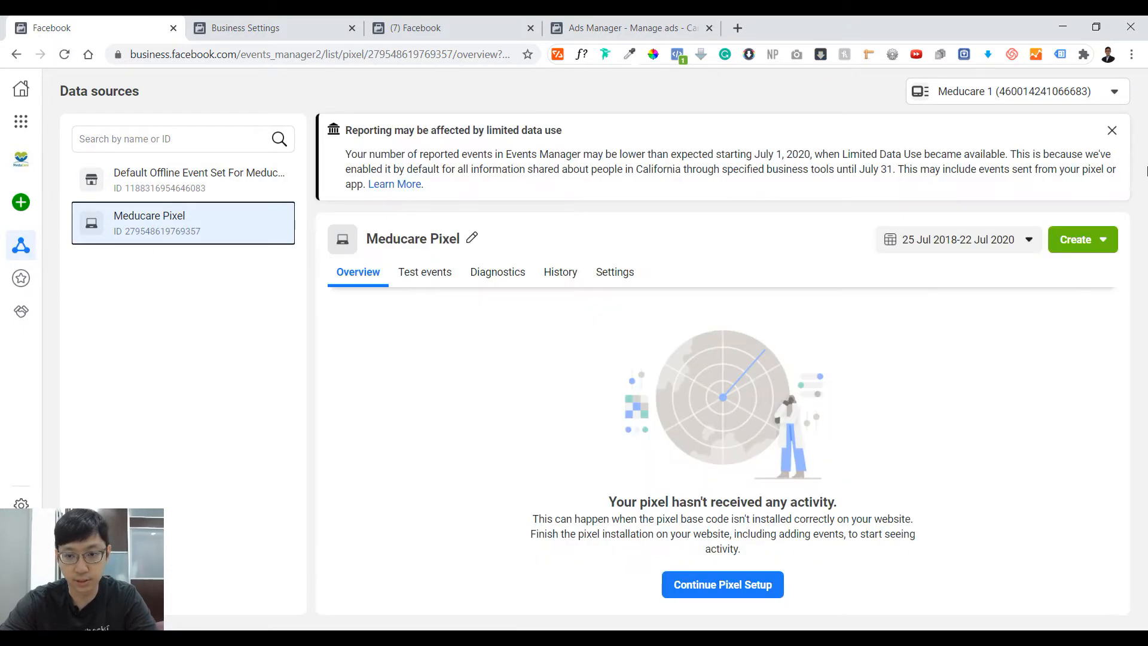
pyautogui.click(742, 584)
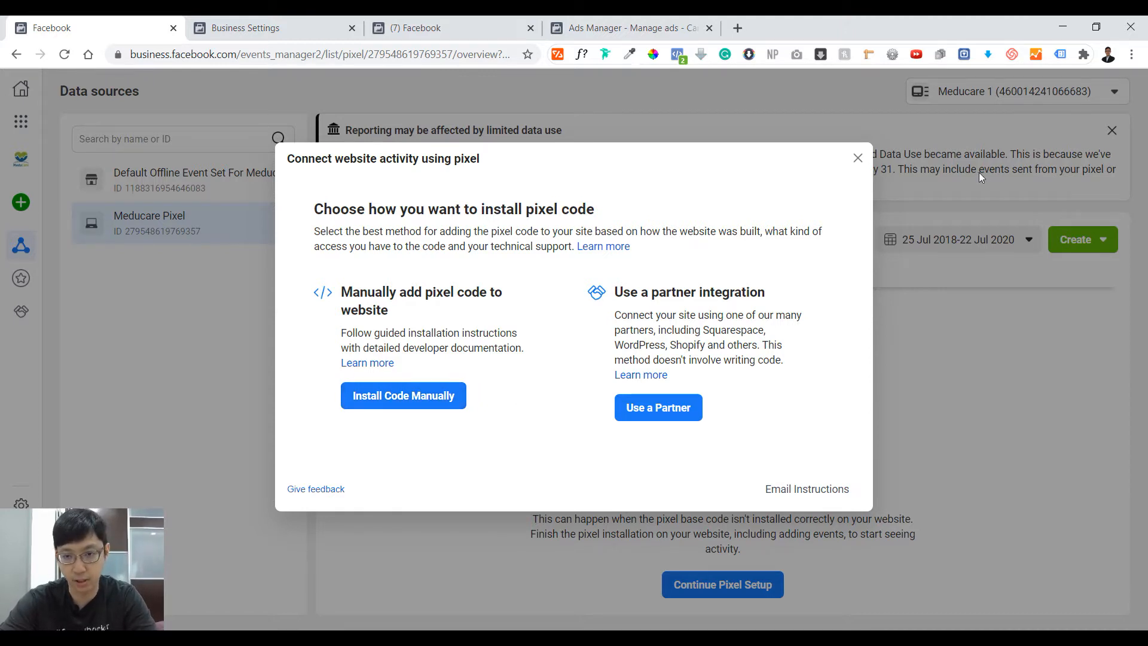
pyautogui.click(859, 159)
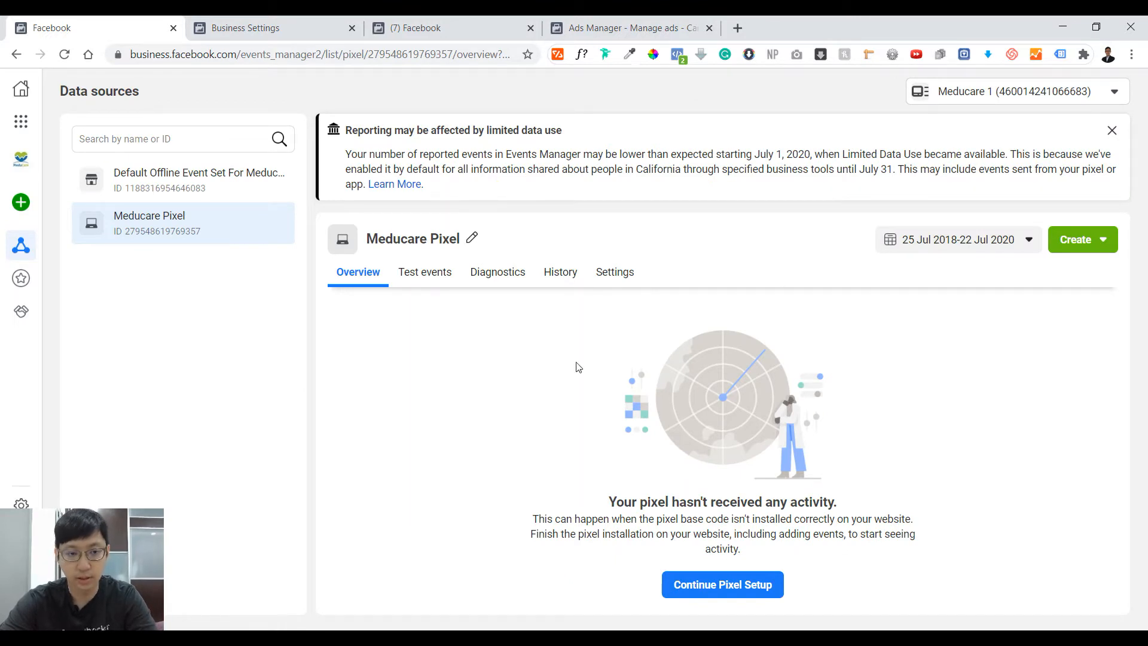
pyautogui.click(257, 23)
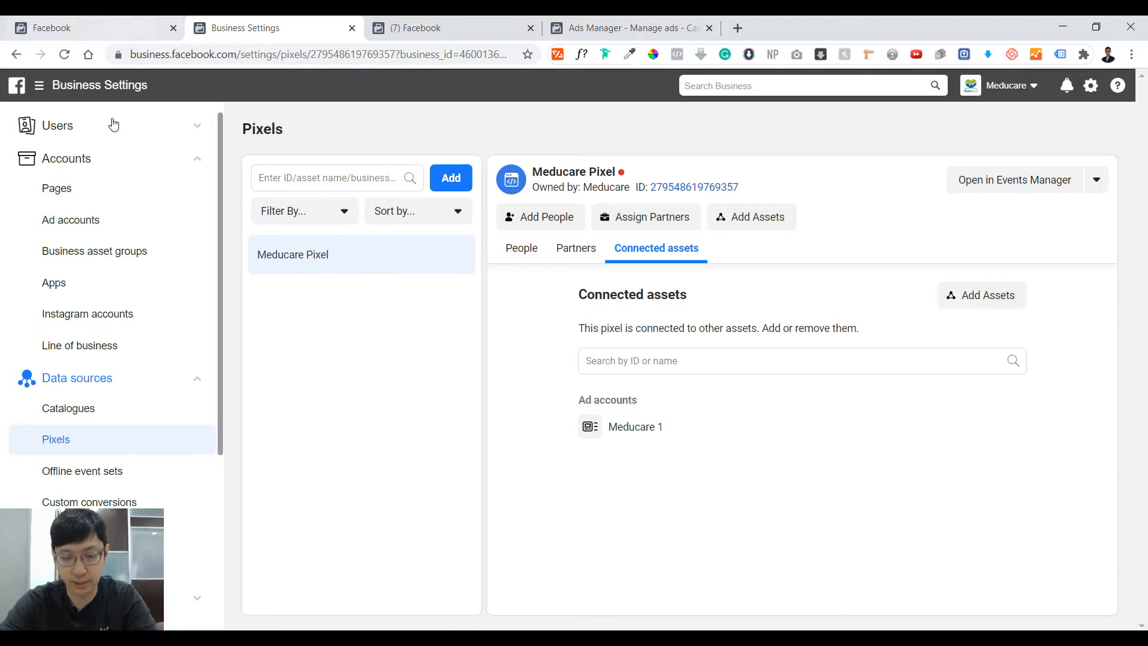
pyautogui.click(93, 22)
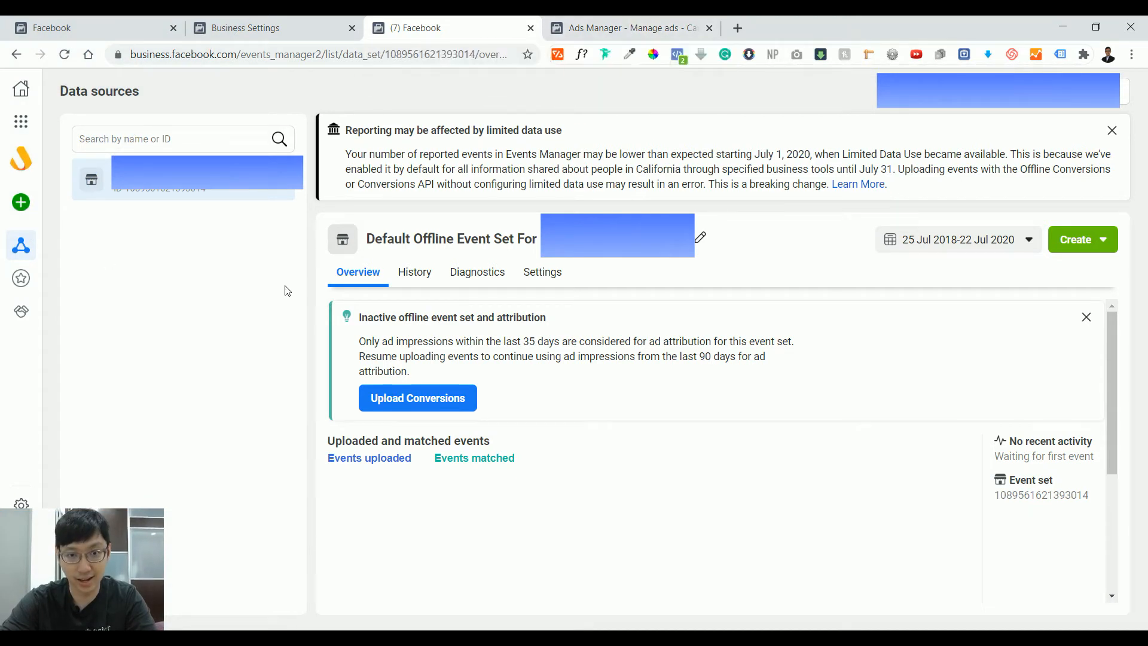
# - Switch to Ads Manager, start a new campaign with the Conversions objective, and continue to the ad set settings
pyautogui.click(20, 121)
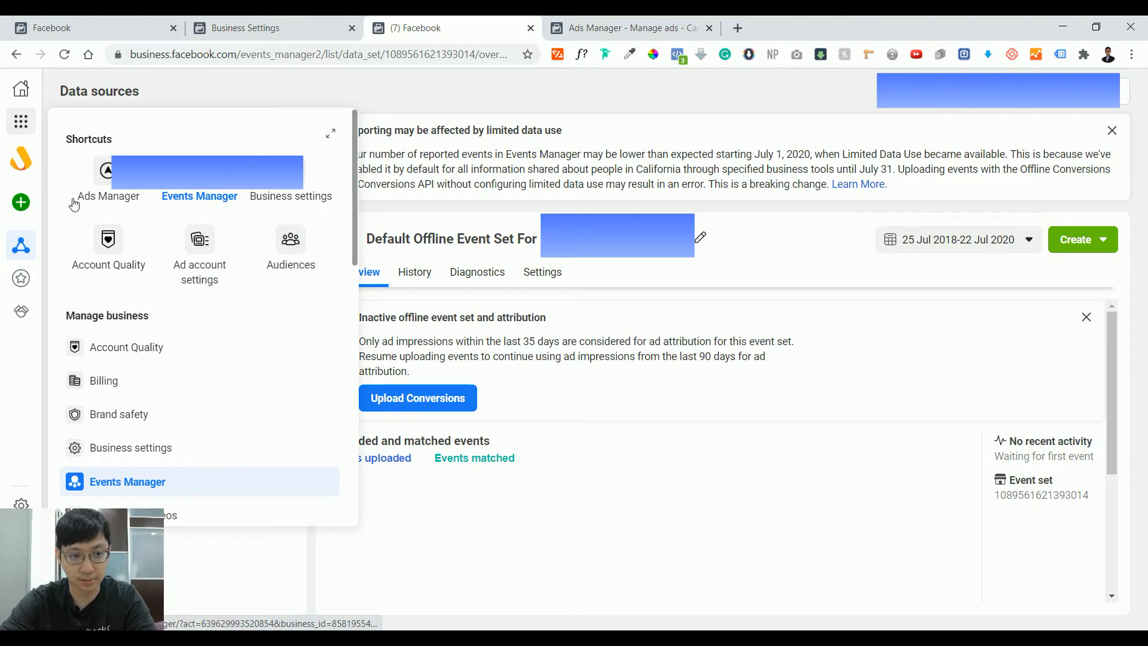
pyautogui.click(670, 24)
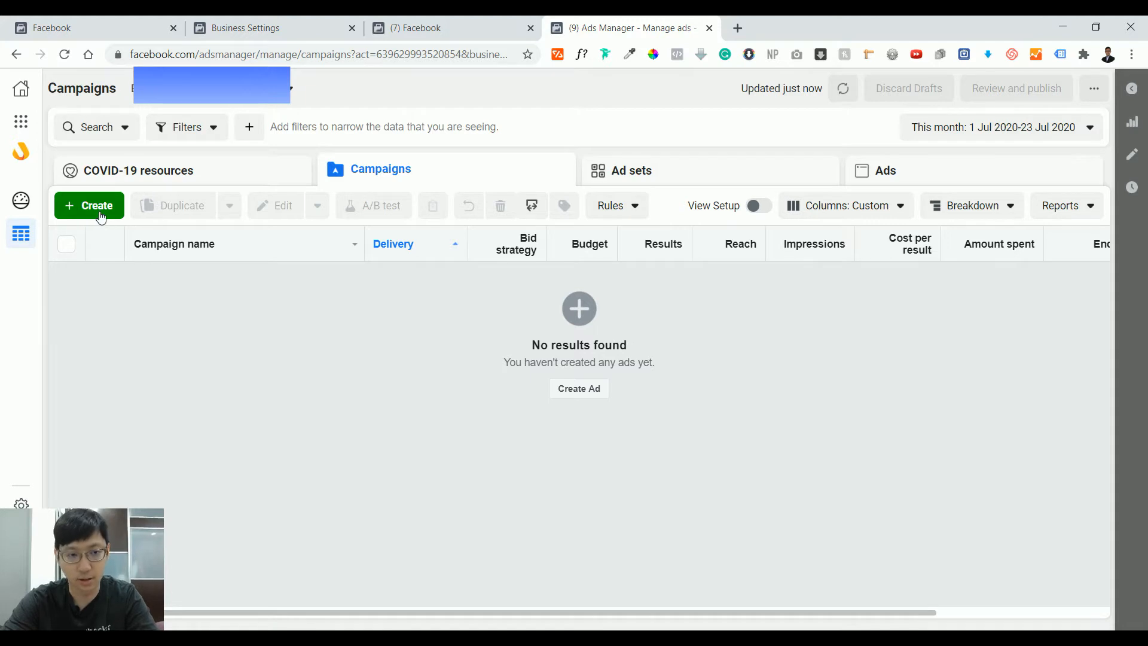
pyautogui.click(79, 209)
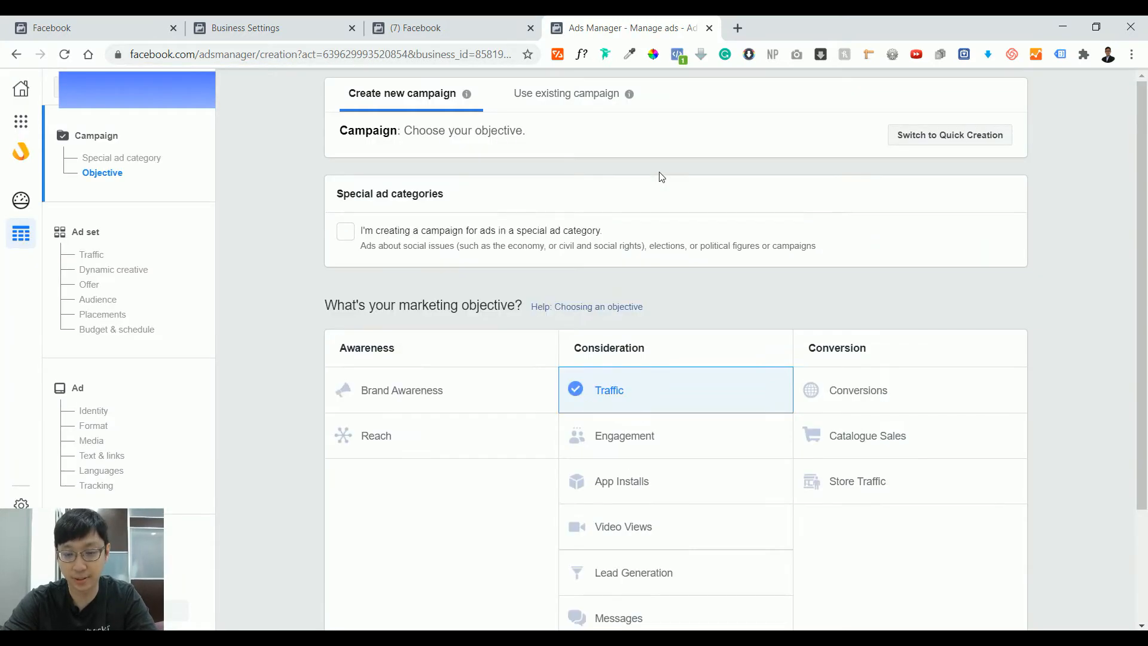
pyautogui.scroll(-4, 661, 174)
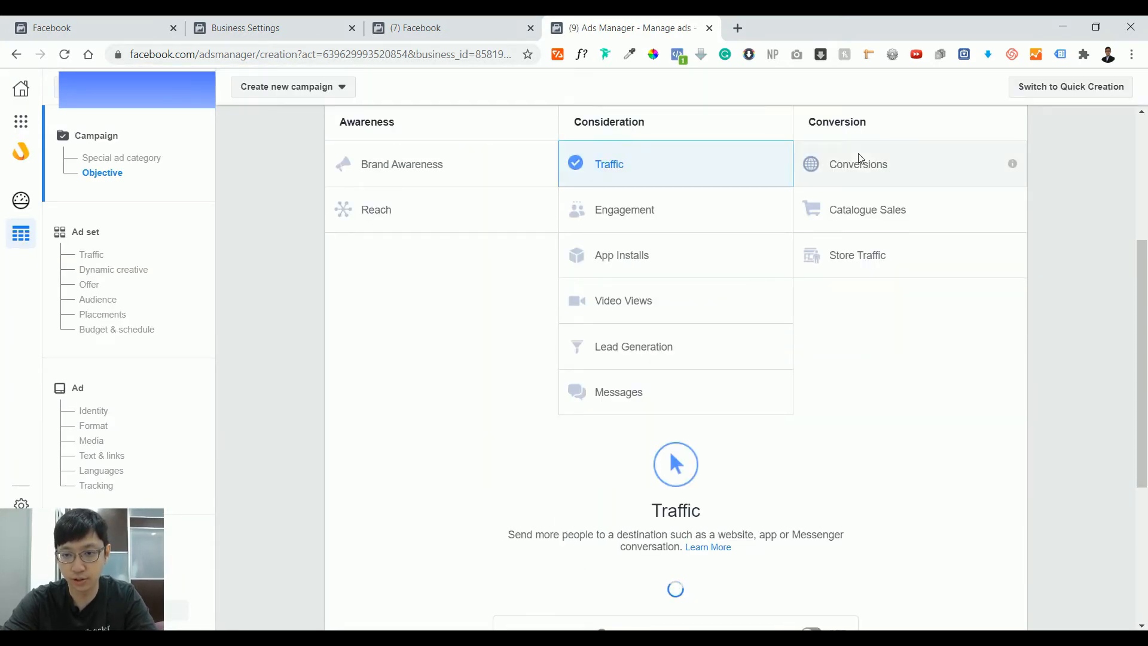
pyautogui.click(851, 166)
pyautogui.scroll(-5, 846, 249)
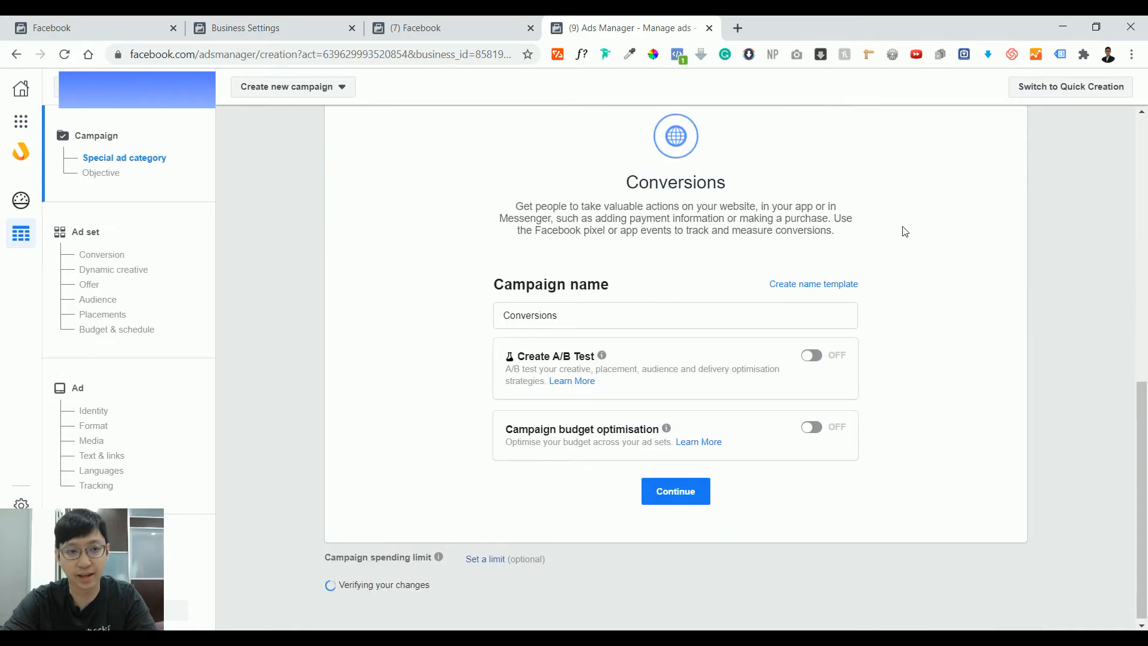
pyautogui.scroll(5, 826, 347)
pyautogui.scroll(-5, 810, 364)
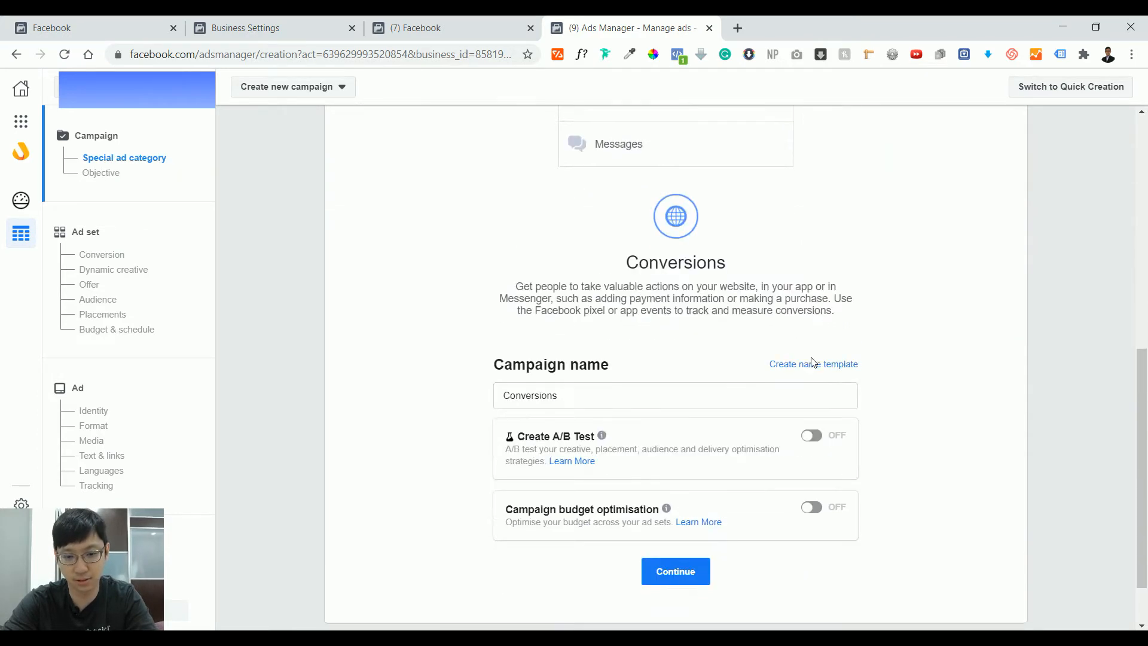
pyautogui.click(677, 500)
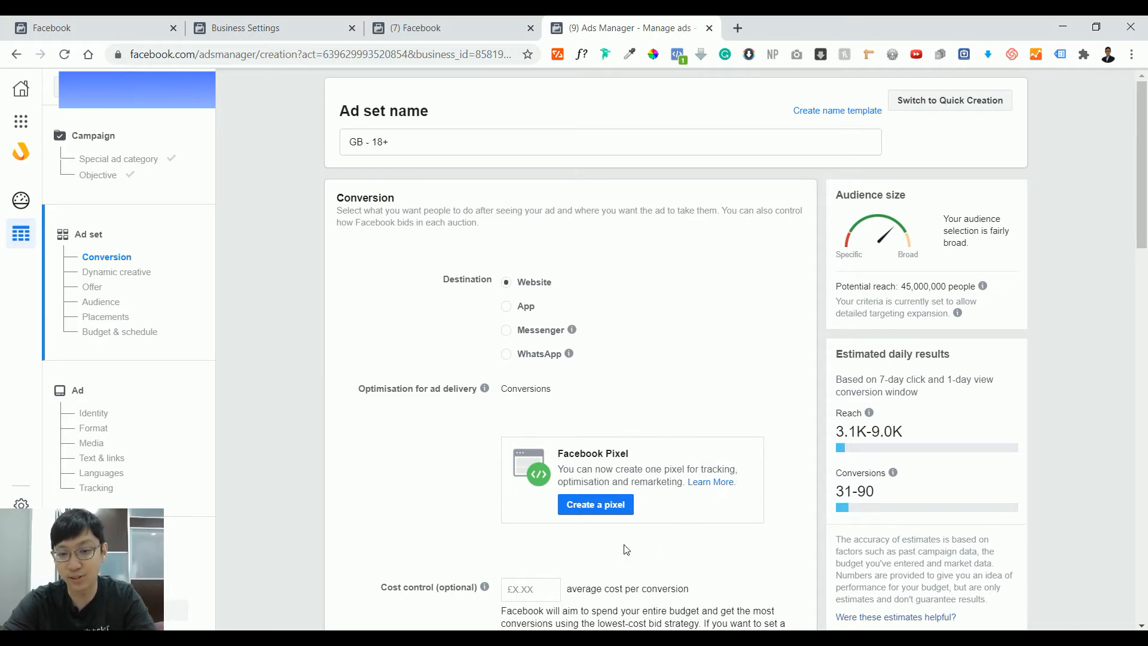
# - Create a pixel from the ad set's conversion section with the suggested name, and choose to set it up now
pyautogui.click(591, 503)
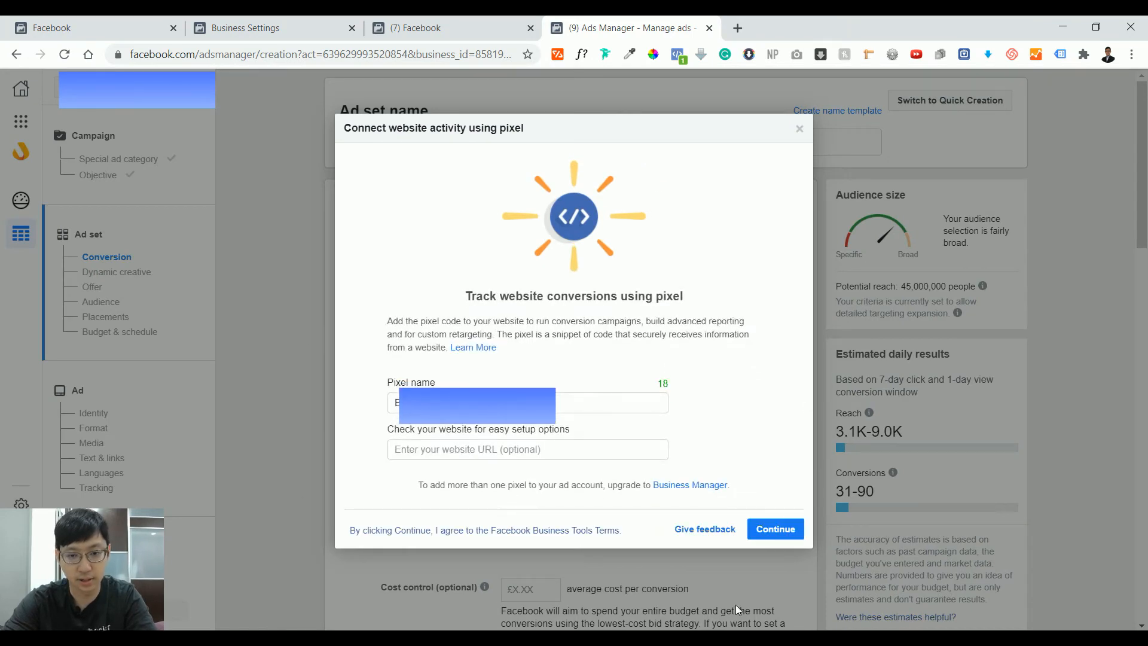
pyautogui.click(771, 529)
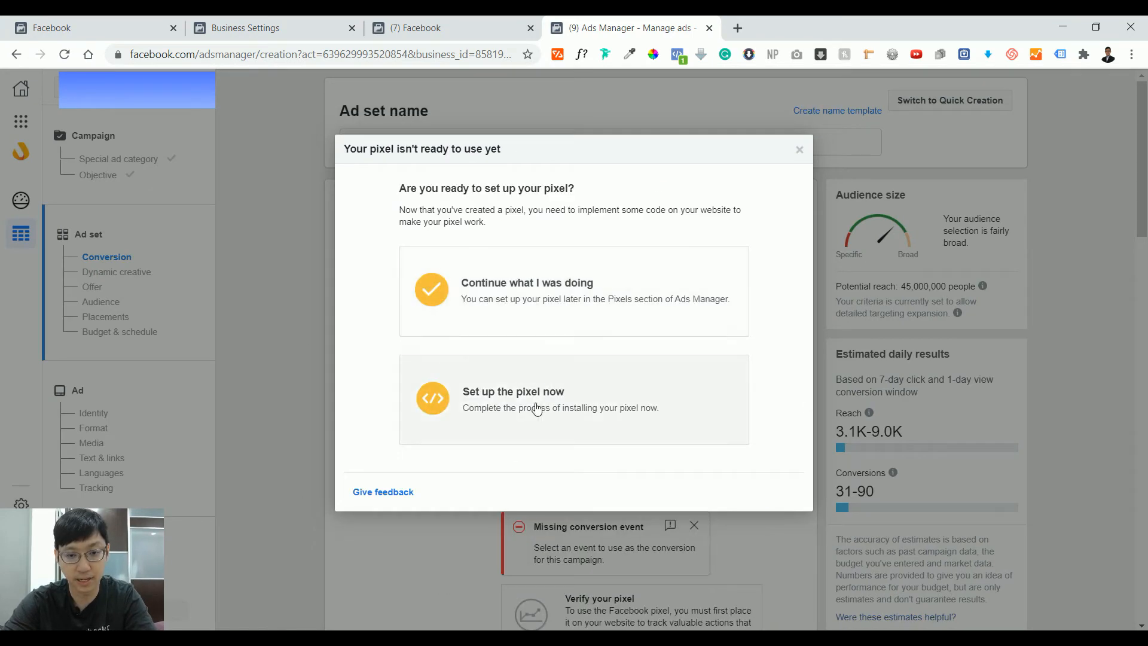
pyautogui.click(537, 409)
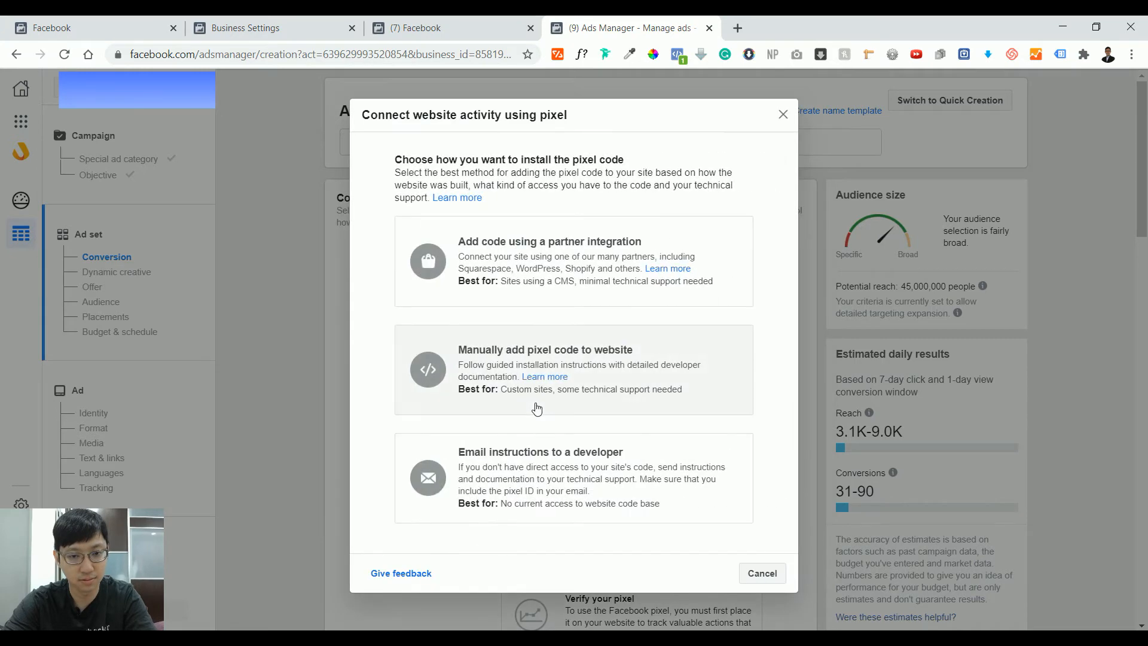
# - View the pixel base code for manual installation, and cancel the setup to return to the ad set
pyautogui.click(575, 359)
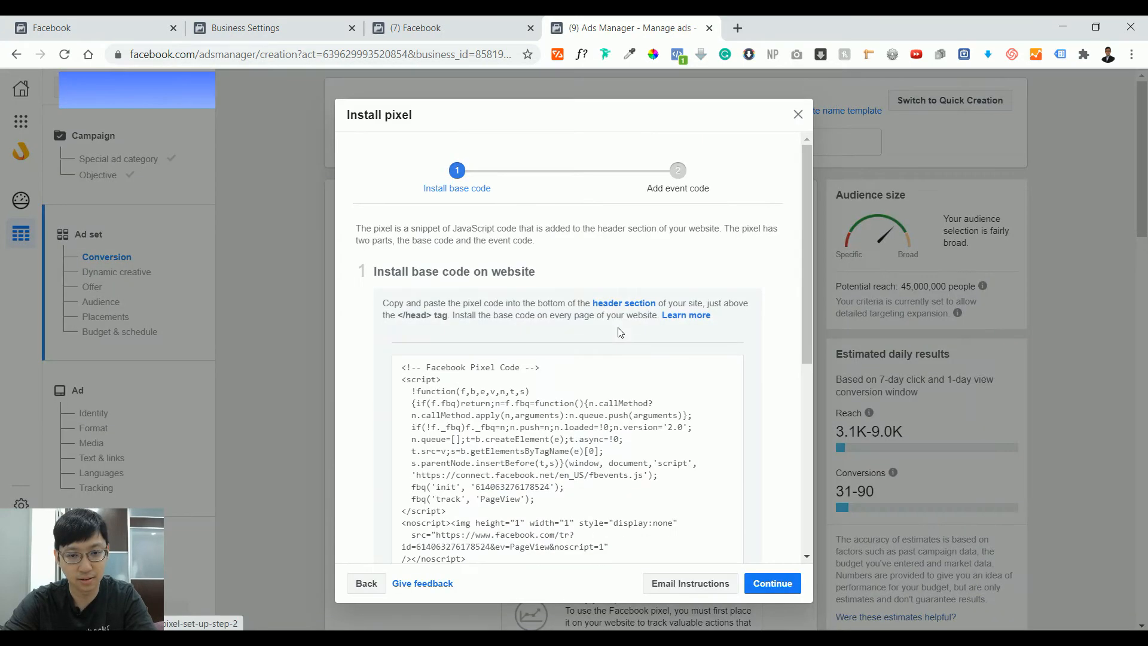
pyautogui.click(526, 452)
pyautogui.scroll(-3, 525, 452)
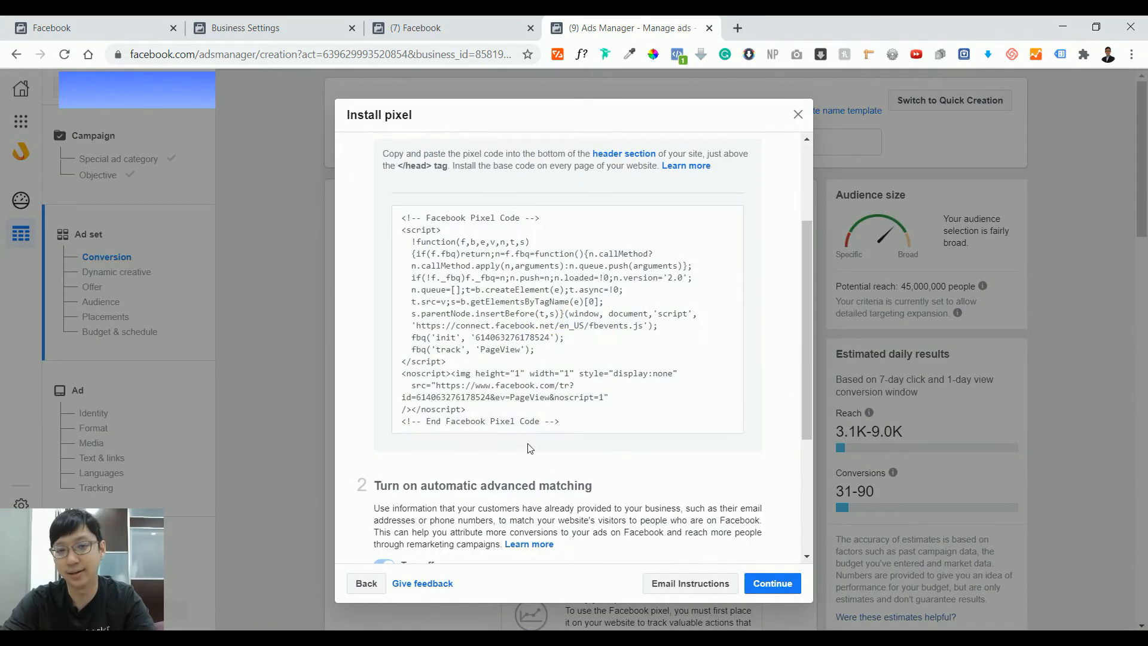
pyautogui.click(369, 585)
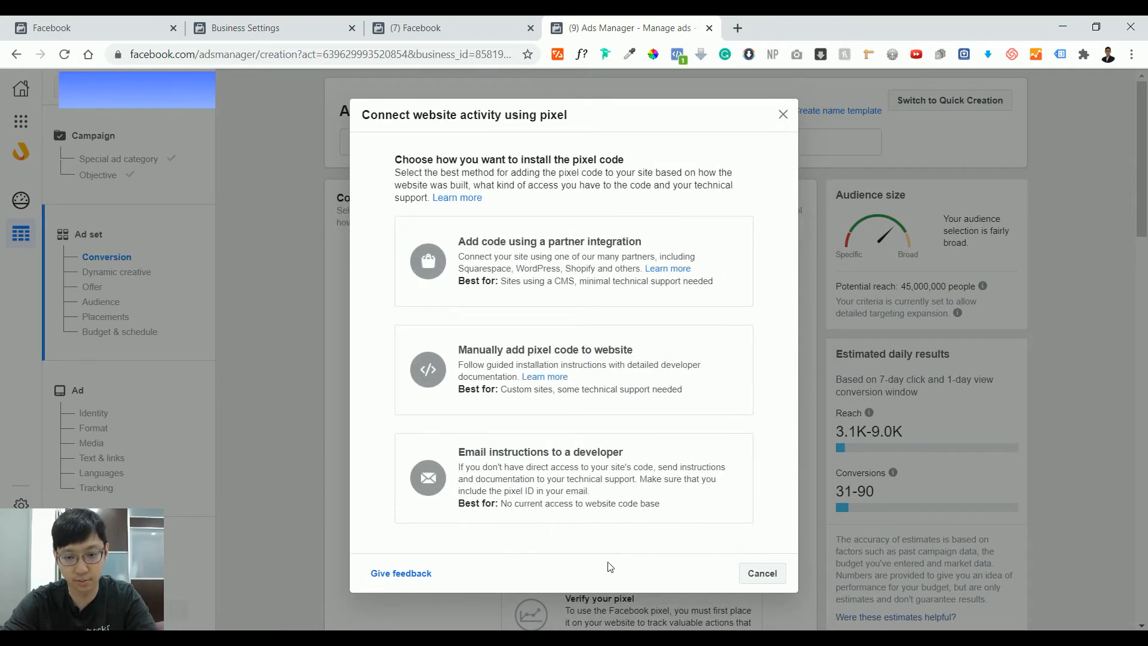
pyautogui.click(769, 576)
pyautogui.scroll(-7, 240, 441)
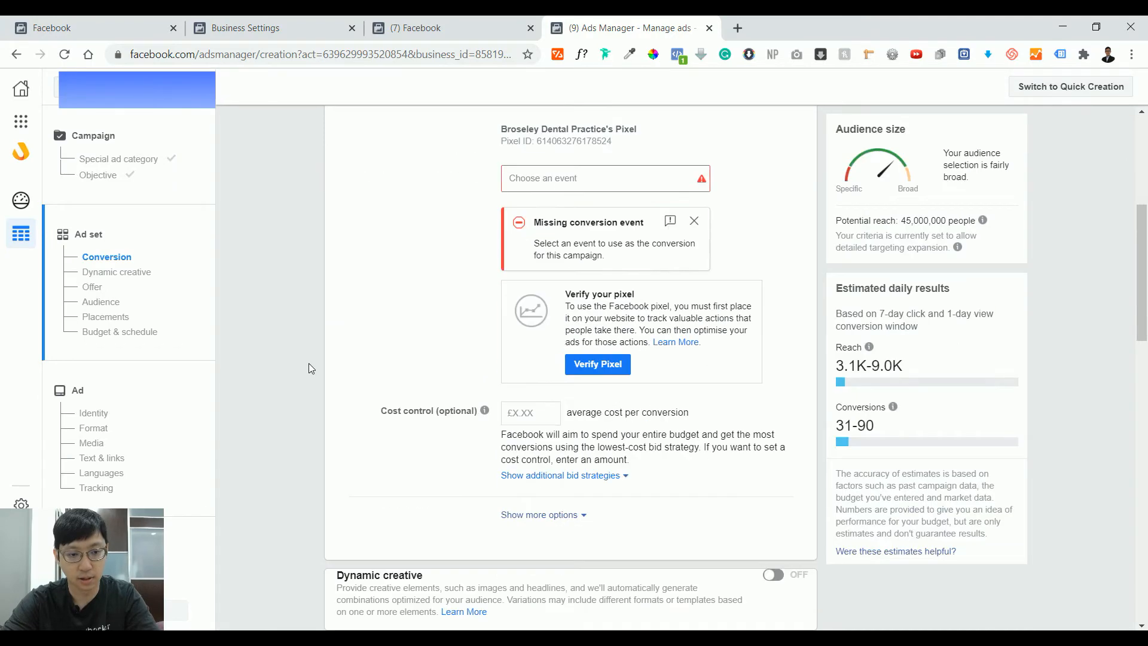
# - Close the campaign creation in Ads Manager without saving the changes
pyautogui.click(143, 610)
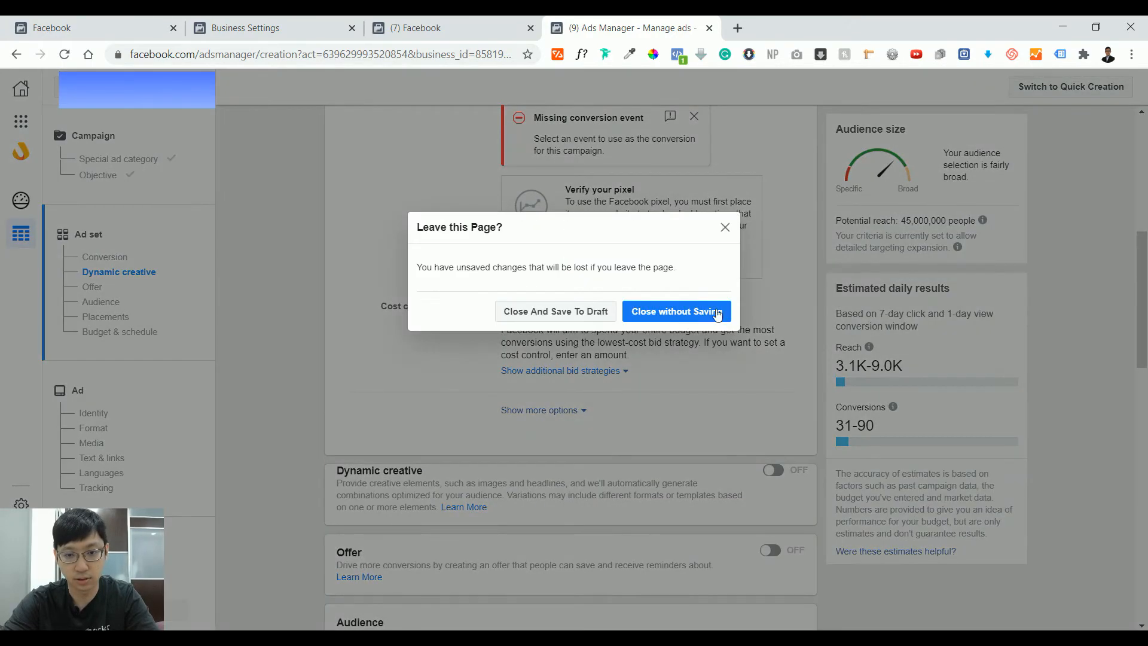
pyautogui.click(697, 310)
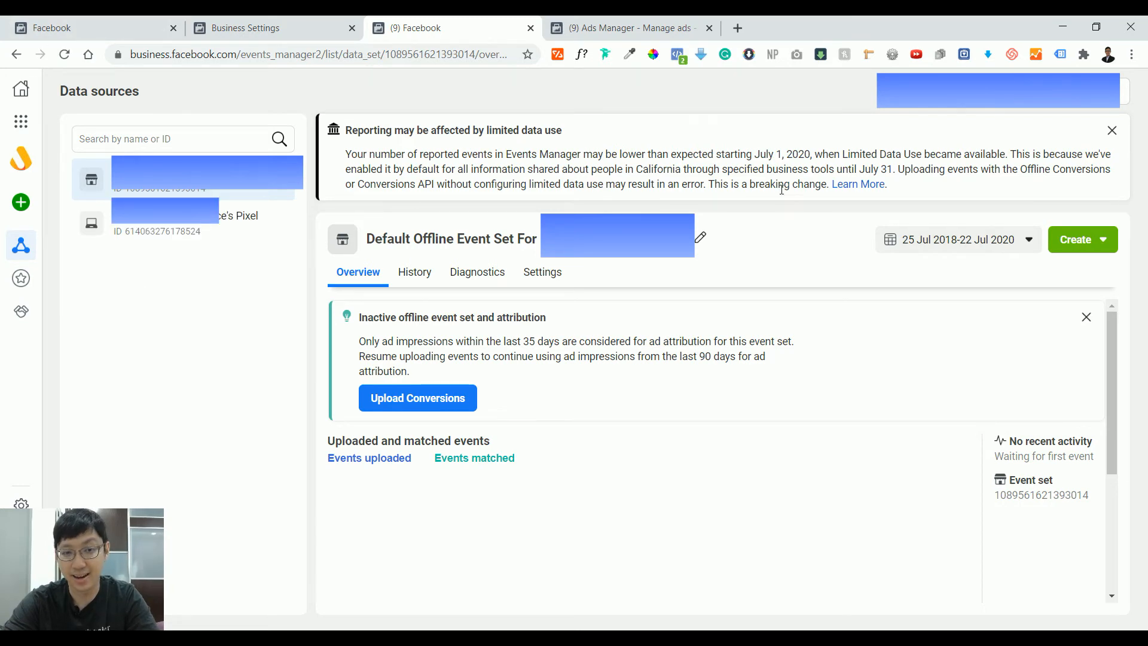
pyautogui.doubleClick(206, 232)
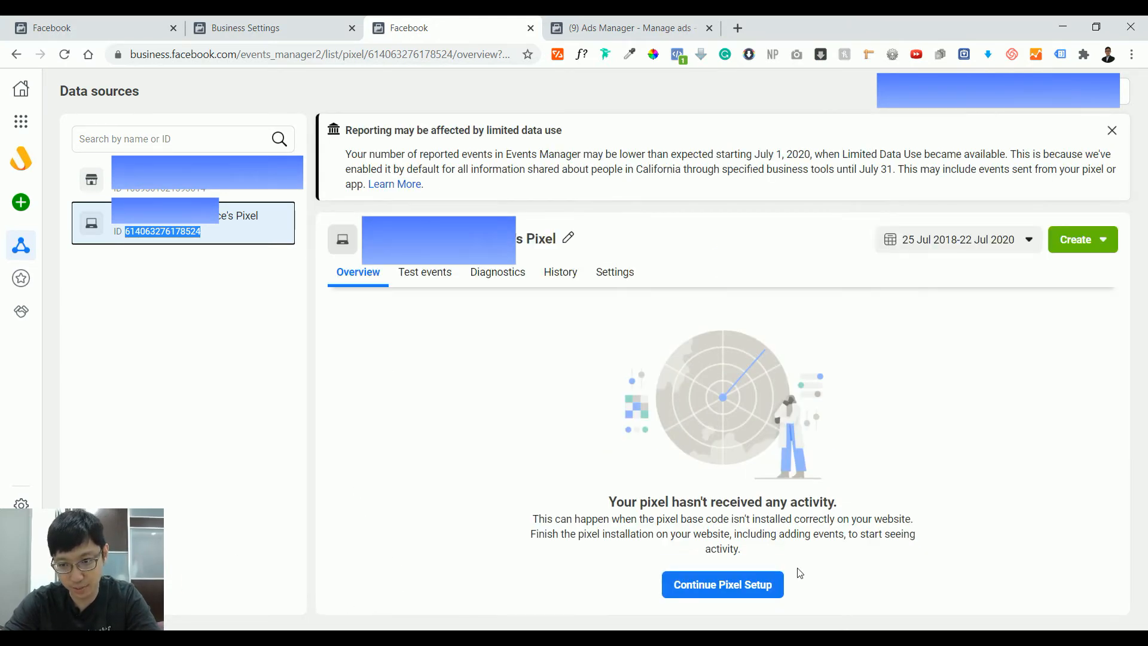
pyautogui.click(747, 598)
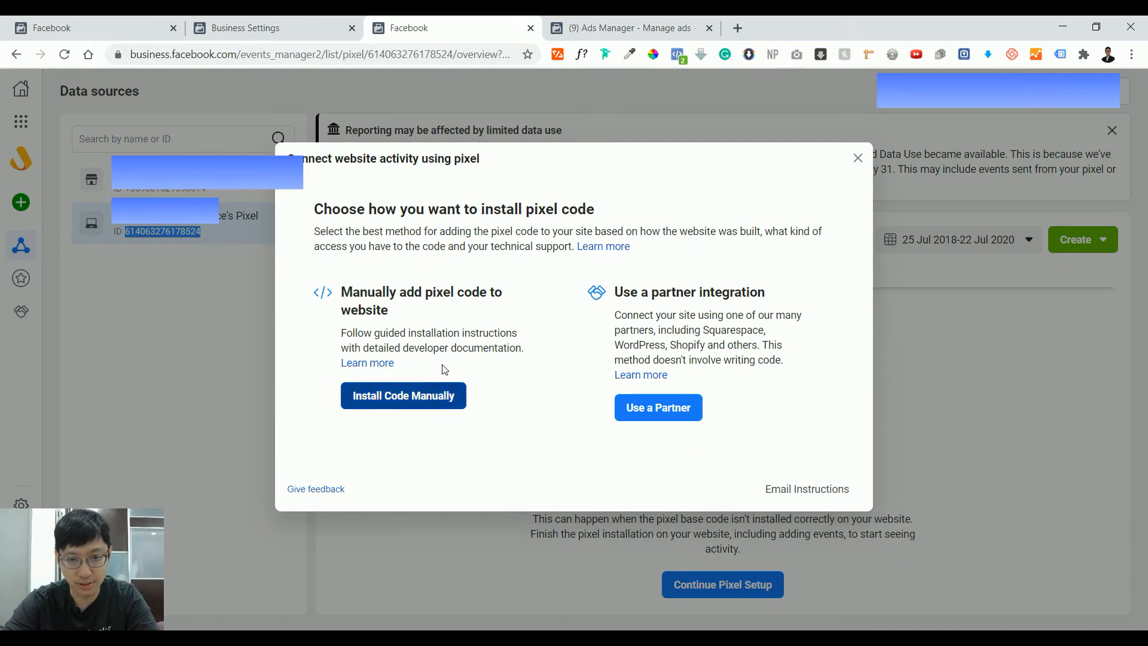
pyautogui.click(413, 396)
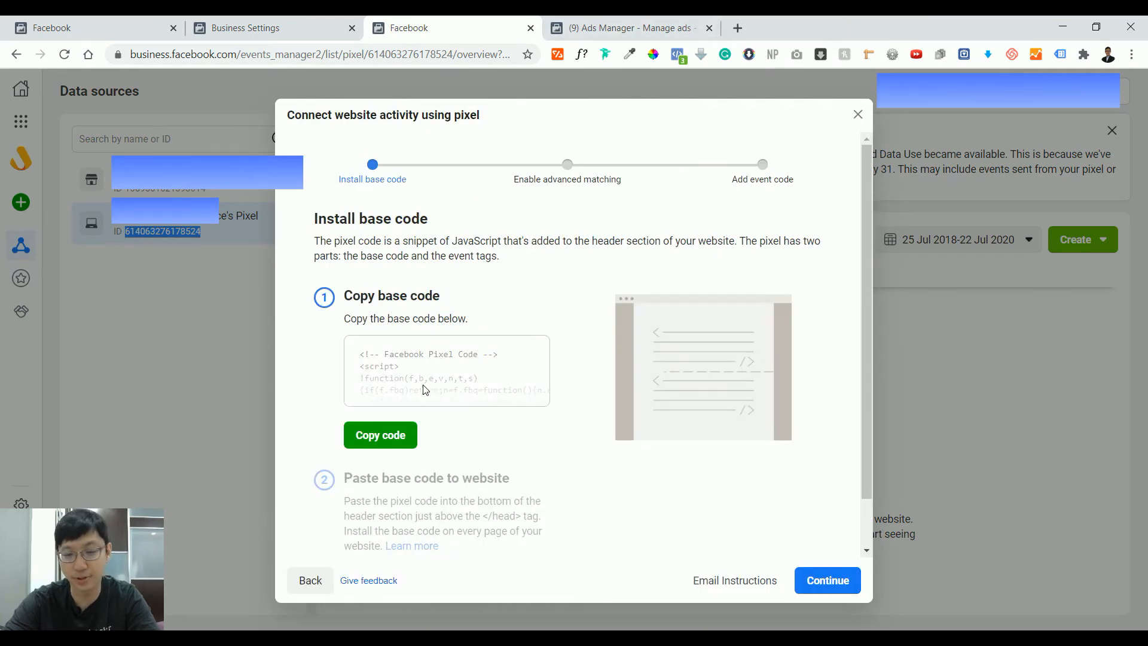
pyautogui.click(395, 435)
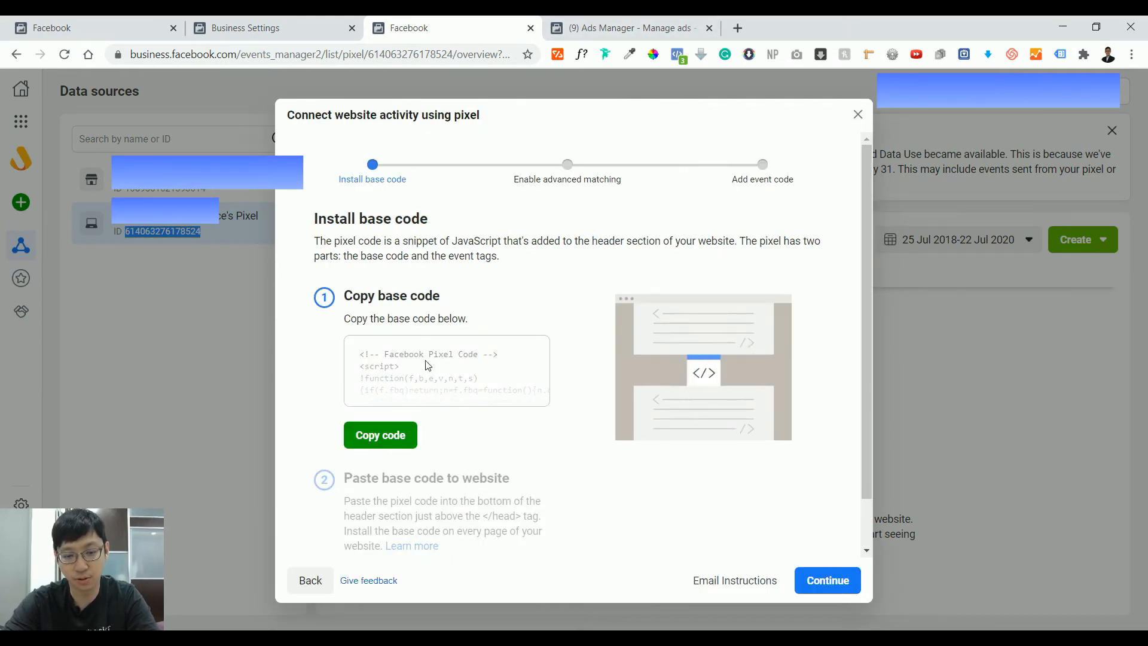